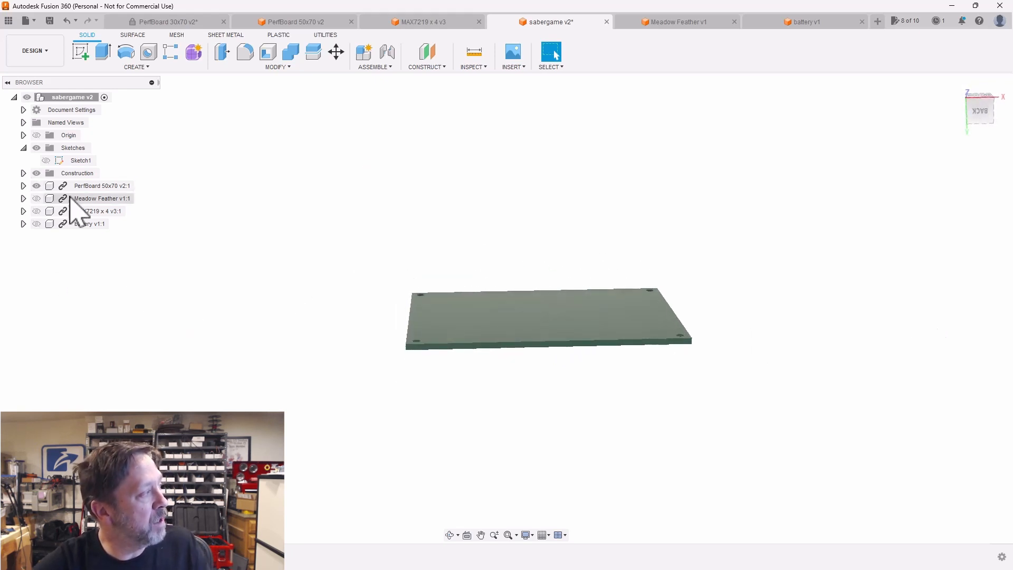
# Show the Meadow Feather board and the MAX7219 x 4 display module together with the perfboard
pyautogui.click(37, 199)
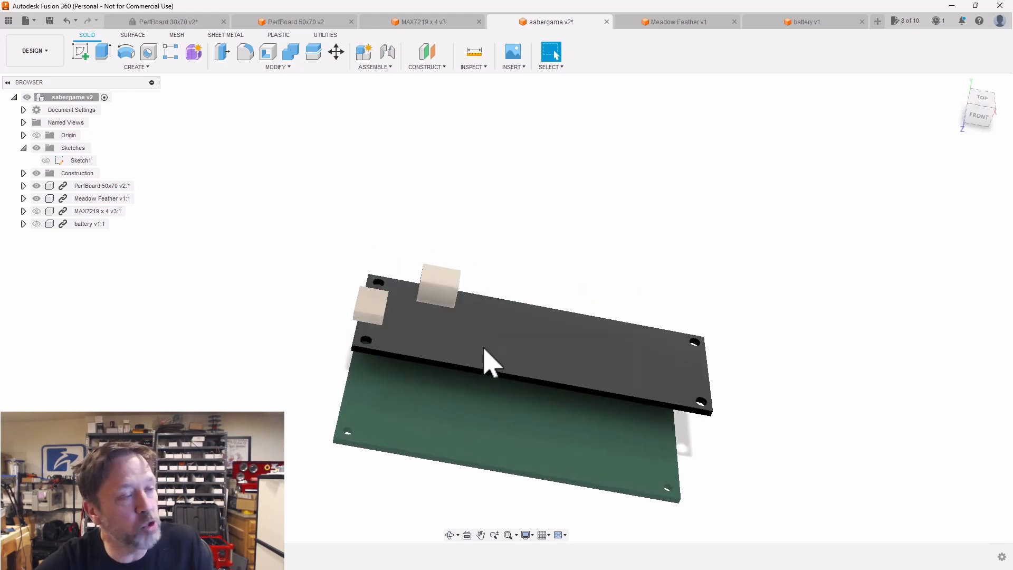
pyautogui.keyDown('shift'); pyautogui.moveTo(781, 380); pyautogui.dragTo(539, 437, button='middle'); pyautogui.keyUp('shift')
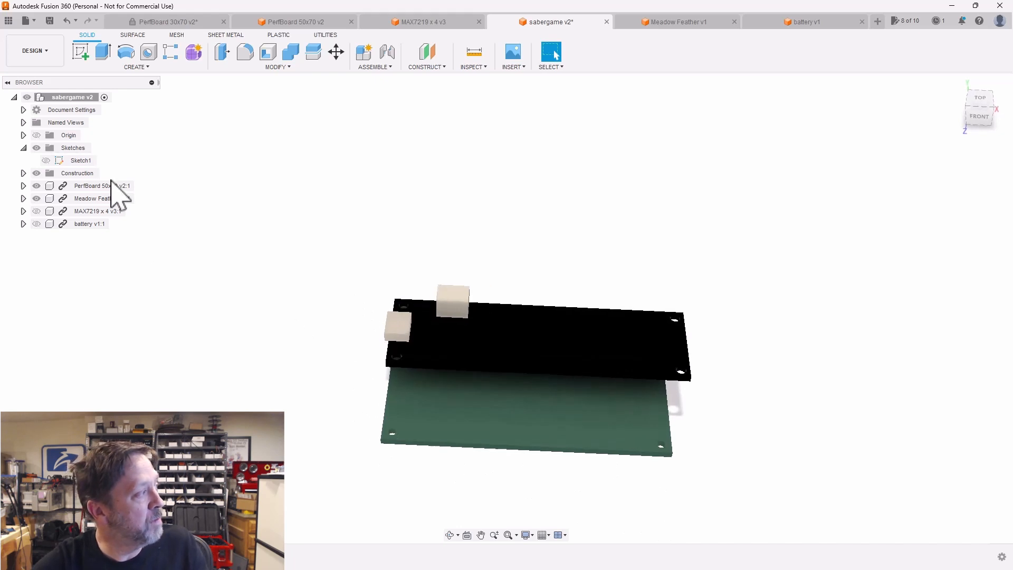
pyautogui.click(41, 212)
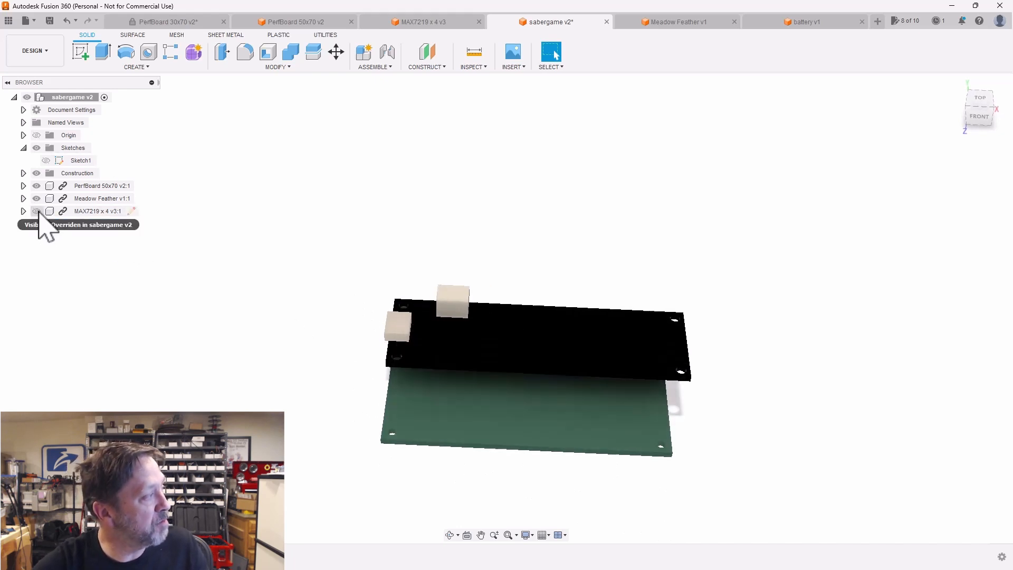
pyautogui.click(37, 211)
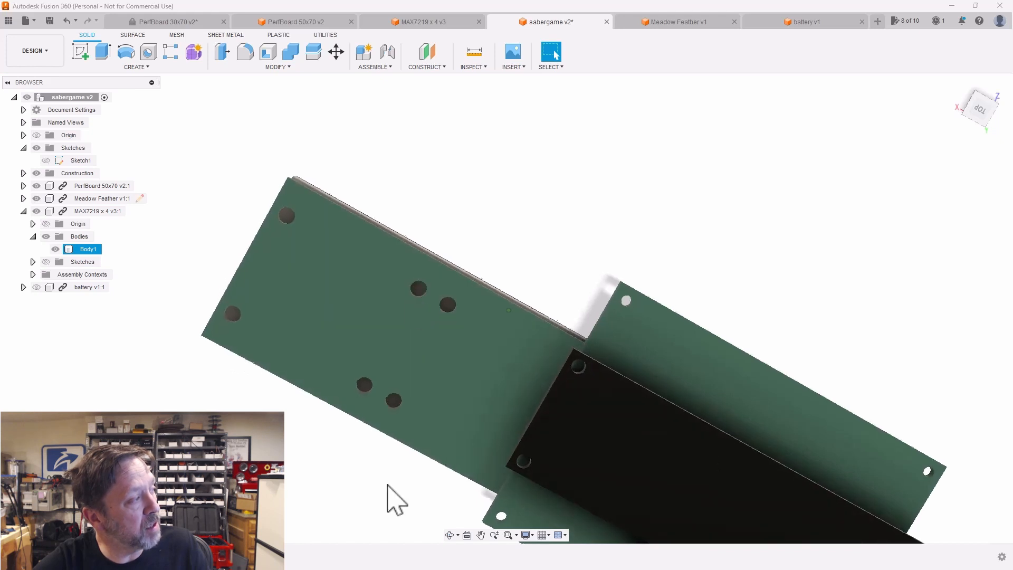
# Inspect the stacked display and boards from the side, and show the battery component next to them
pyautogui.keyDown('shift'); pyautogui.moveTo(387, 484); pyautogui.dragTo(471, 306, button='middle'); pyautogui.keyUp('shift')
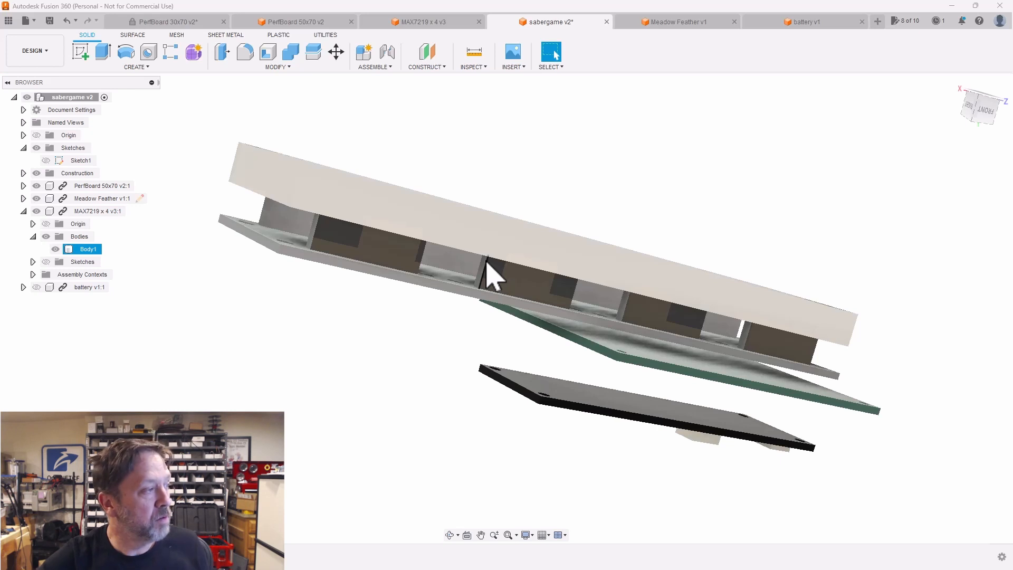
pyautogui.keyDown('shift'); pyautogui.moveTo(493, 275); pyautogui.dragTo(652, 316, button='middle'); pyautogui.keyUp('shift')
pyautogui.middleClick(452, 398)
pyautogui.middleClick(452, 398)
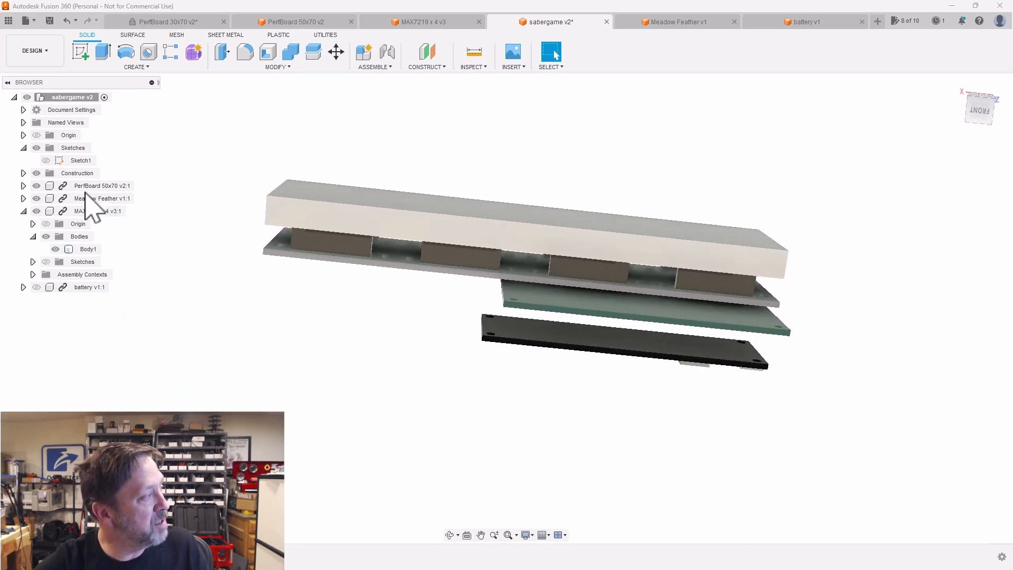
pyautogui.click(24, 212)
pyautogui.click(37, 223)
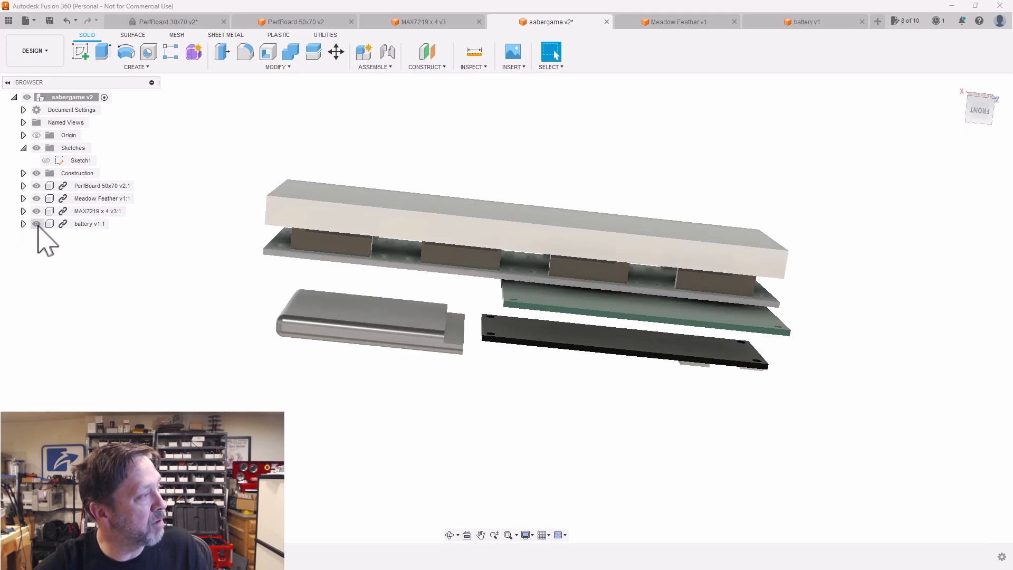
# Show Sketch1 and extrude the corner rectangle between the battery and the Feather board -20 mm toward the perfboard as a new body
pyautogui.keyDown('shift'); pyautogui.moveTo(41, 237); pyautogui.dragTo(180, 269, button='middle'); pyautogui.keyUp('shift')
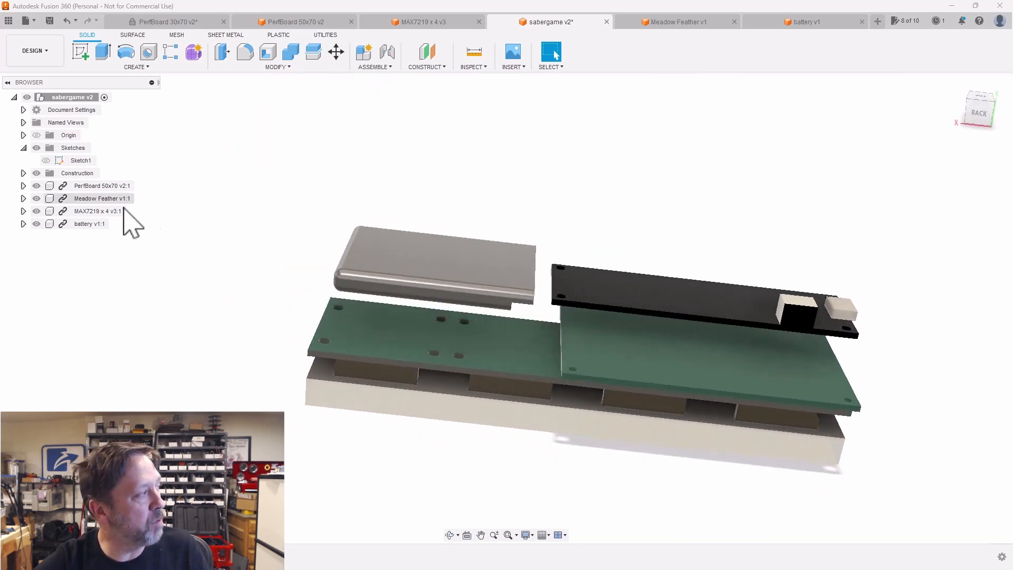
pyautogui.click(46, 160)
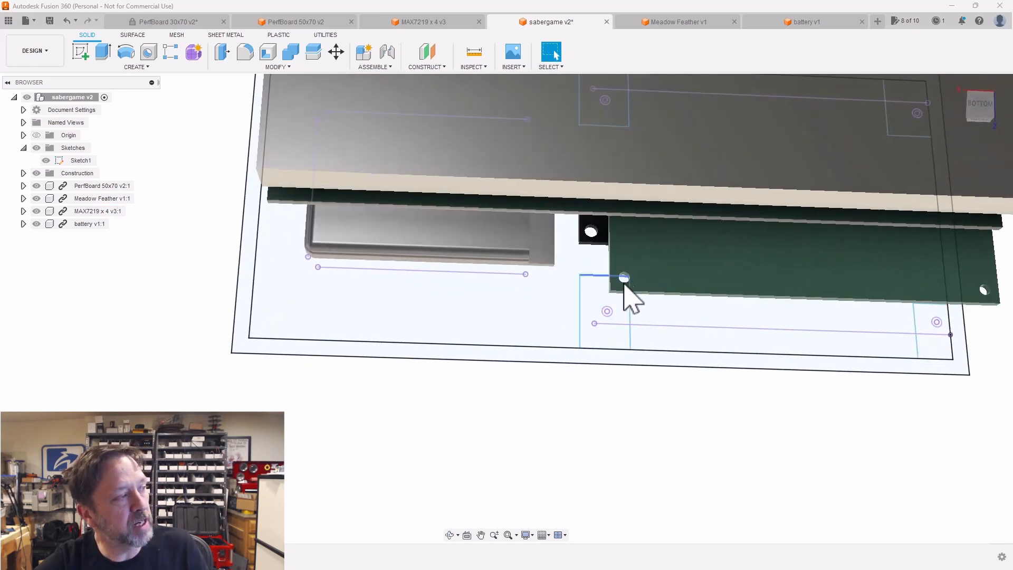
pyautogui.keyDown('shift'); pyautogui.moveTo(963, 250); pyautogui.dragTo(977, 276, button='middle'); pyautogui.keyUp('shift')
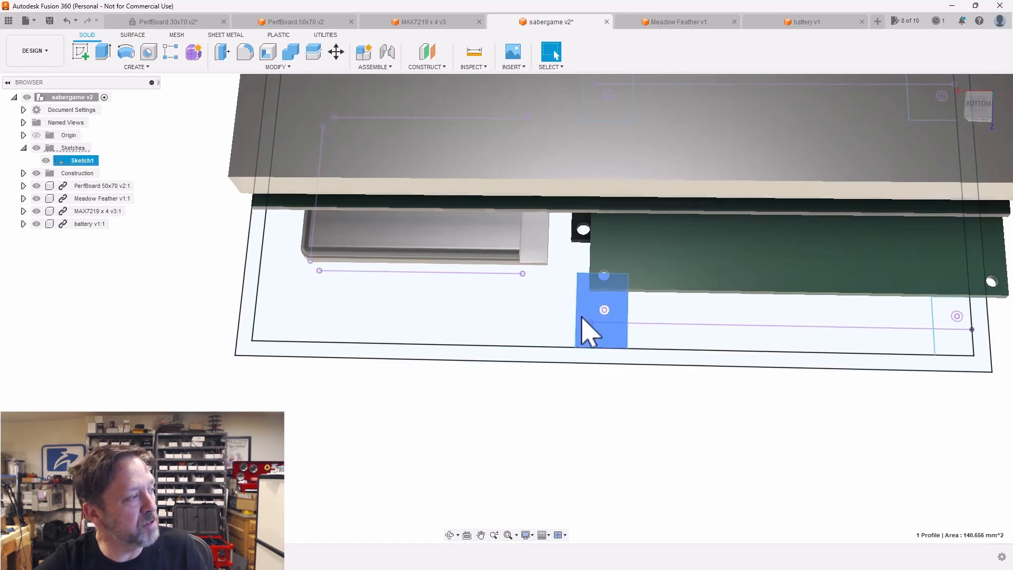
pyautogui.press('e')
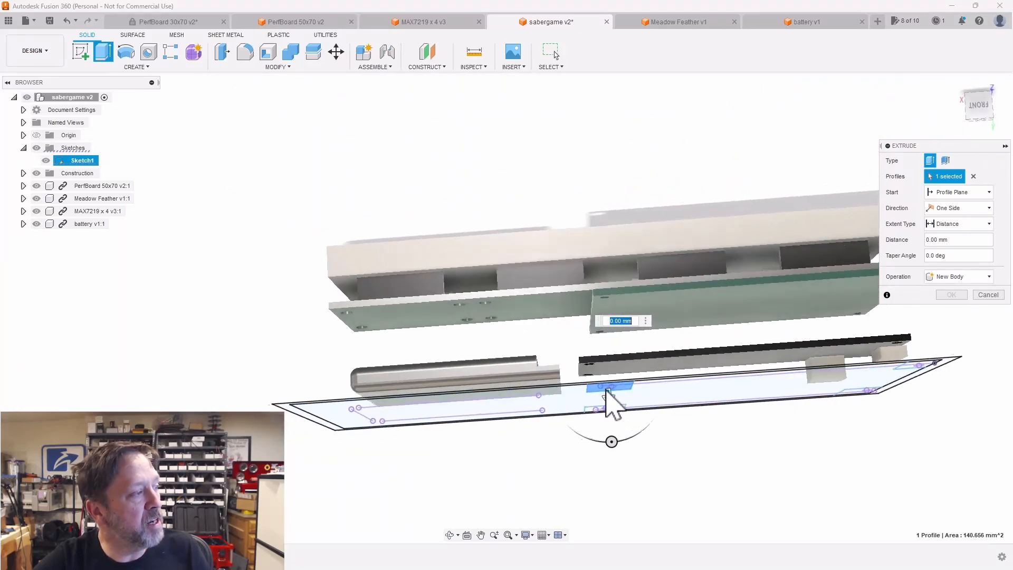
pyautogui.moveTo(610, 415); pyautogui.dragTo(614, 419)
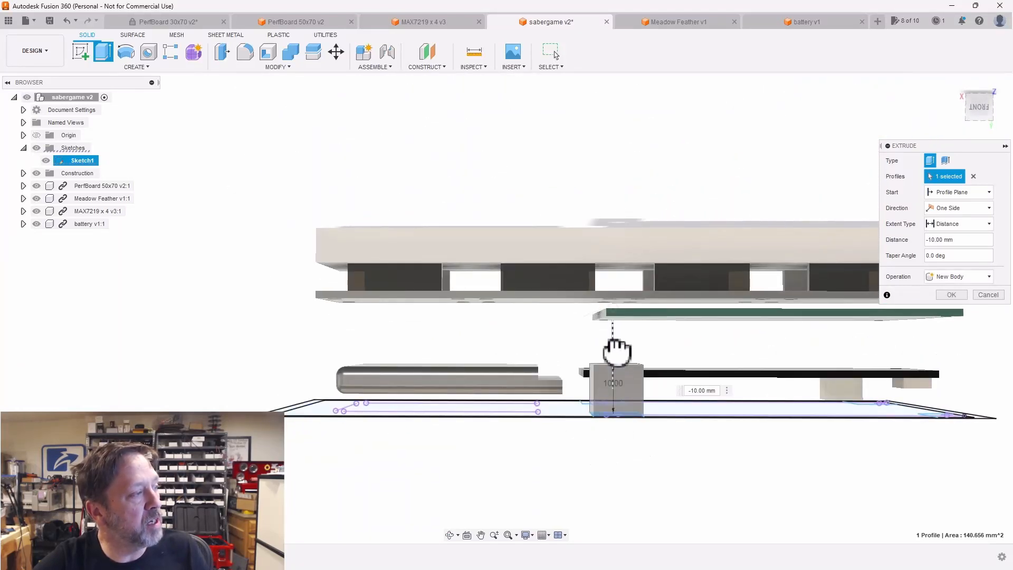
pyautogui.moveTo(616, 333); pyautogui.dragTo(617, 334)
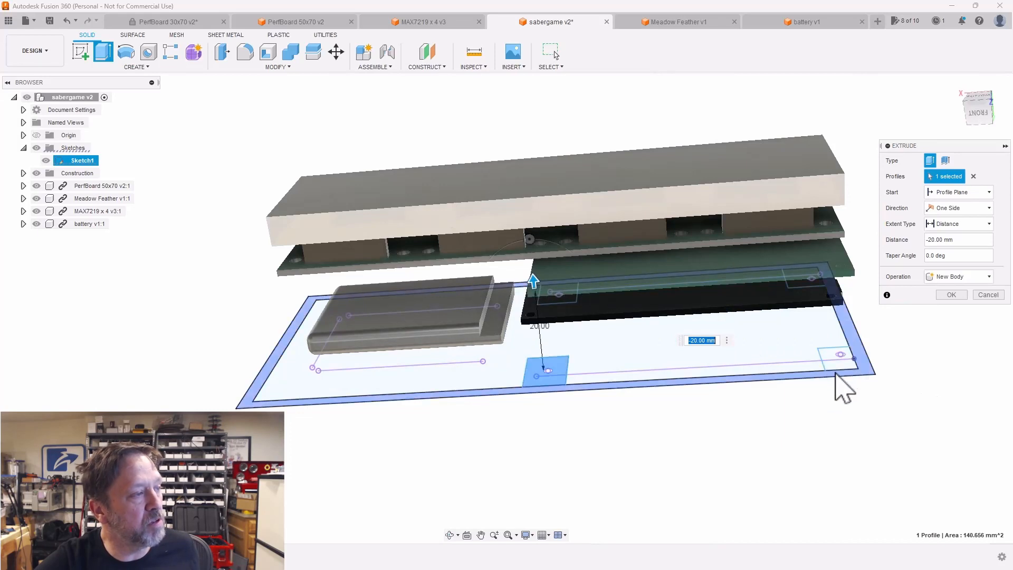
# Add the remaining perfboard corner rectangles to the -20 mm extrusion and check the posts against the board
pyautogui.click(835, 358)
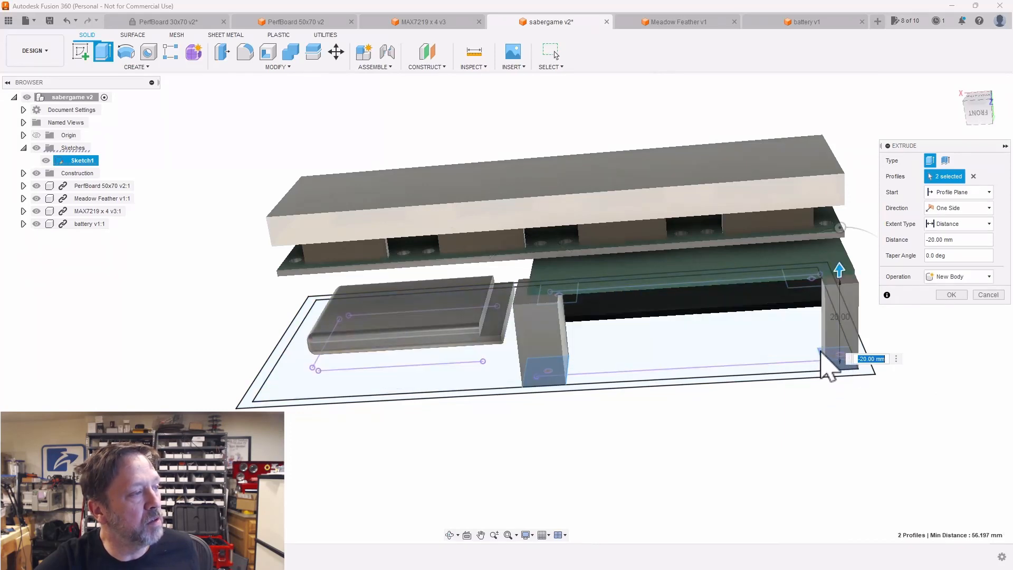
pyautogui.click(825, 357)
pyautogui.keyDown('shift'); pyautogui.moveTo(829, 364); pyautogui.dragTo(524, 465, button='middle'); pyautogui.keyUp('shift')
pyautogui.click(522, 461)
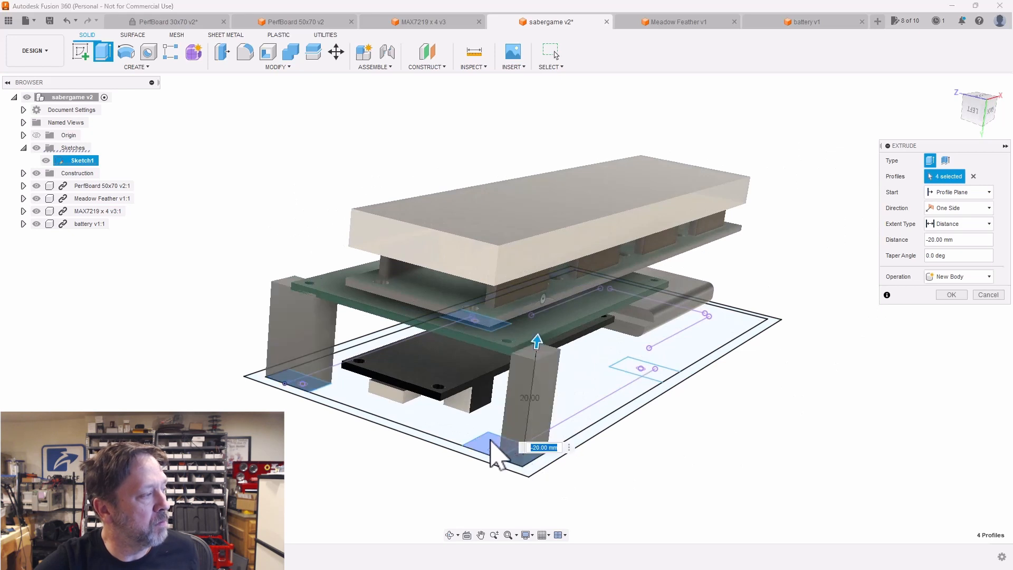
pyautogui.click(644, 369)
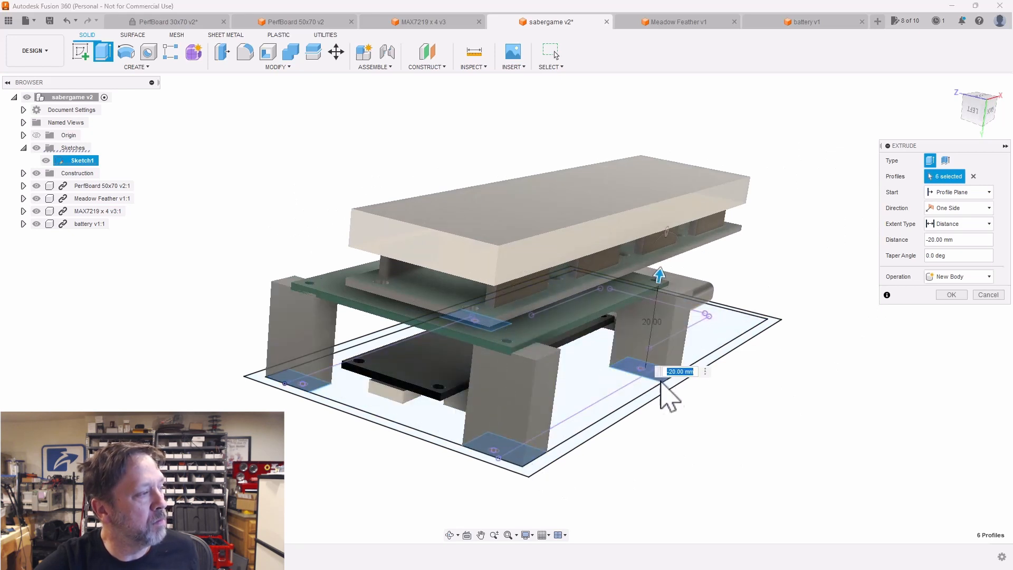
pyautogui.keyDown('shift'); pyautogui.moveTo(876, 491); pyautogui.dragTo(418, 414, button='middle'); pyautogui.keyUp('shift')
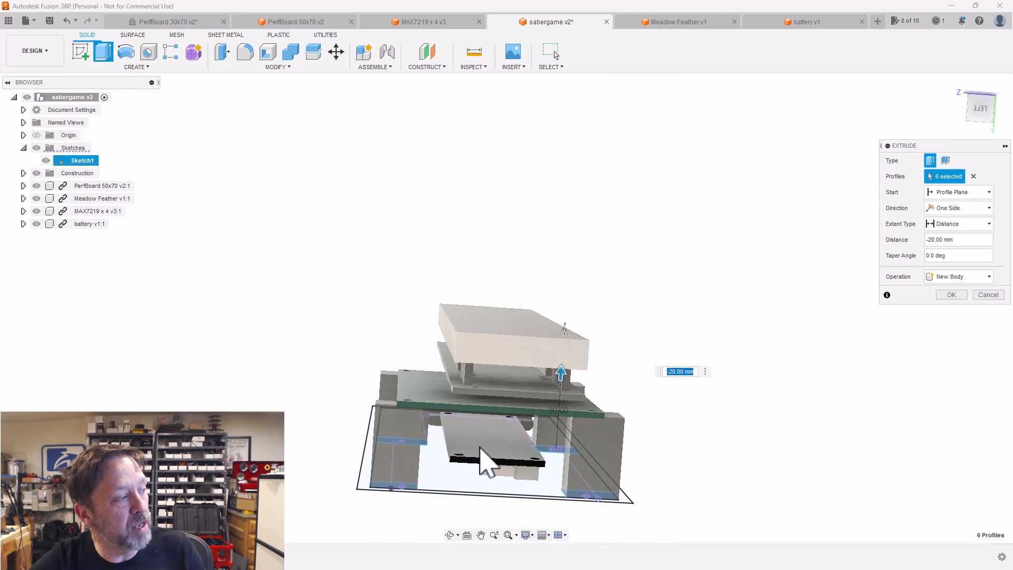
pyautogui.keyDown('shift'); pyautogui.moveTo(480, 447); pyautogui.dragTo(391, 472, button='middle'); pyautogui.keyUp('shift')
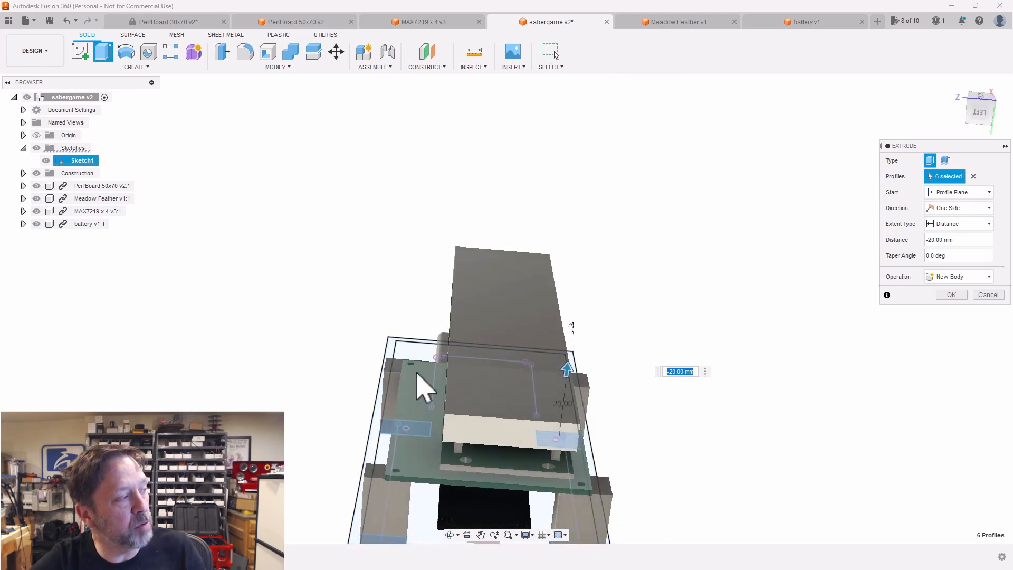
pyautogui.keyDown('shift'); pyautogui.moveTo(424, 387); pyautogui.dragTo(887, 243, button='middle'); pyautogui.keyUp('shift')
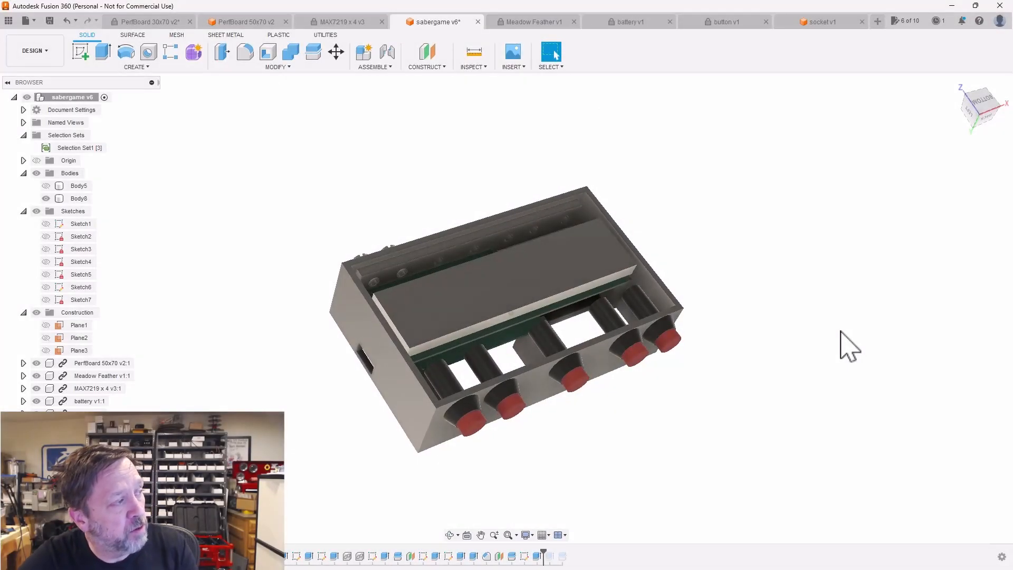
# Examine the sabergame enclosure from both open sides, briefly showing Body5, to check the display, buttons, boards, battery and screw mounts
pyautogui.keyDown('shift'); pyautogui.moveTo(850, 345); pyautogui.dragTo(654, 203, button='middle'); pyautogui.keyUp('shift')
pyautogui.scroll(4, 672, 371)
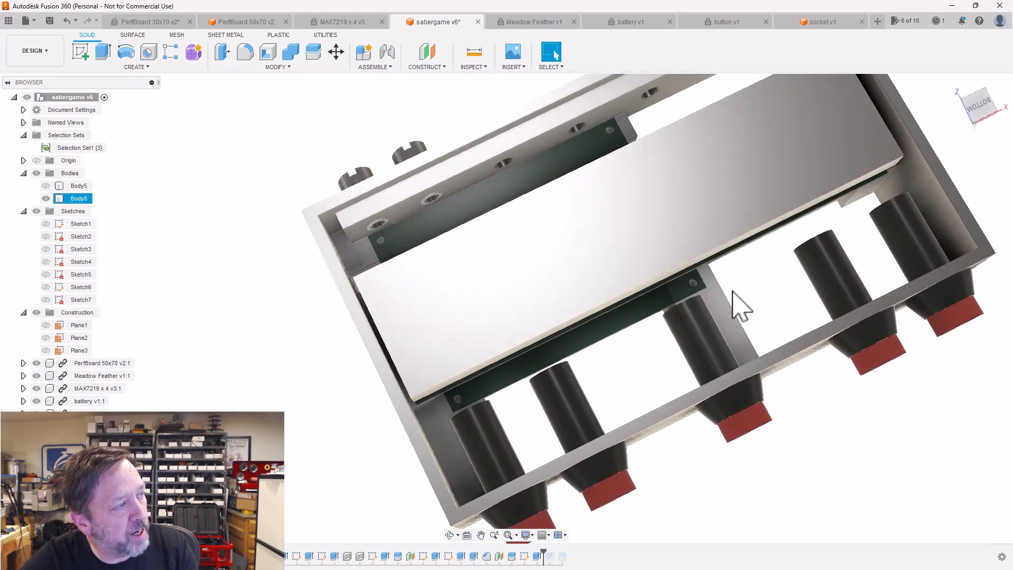
pyautogui.keyDown('shift'); pyautogui.moveTo(730, 291); pyautogui.dragTo(716, 336, button='middle'); pyautogui.keyUp('shift')
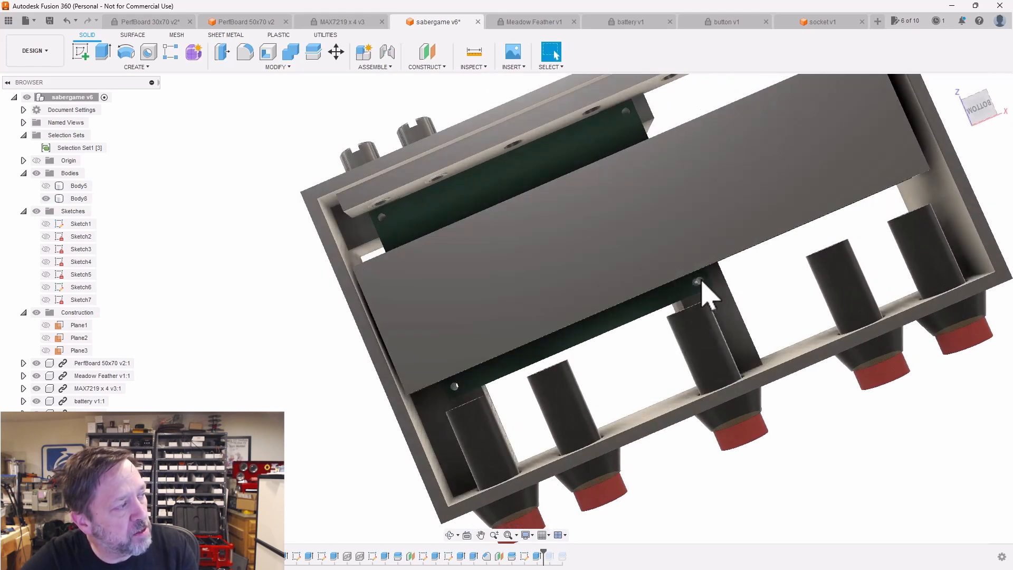
pyautogui.keyDown('shift'); pyautogui.moveTo(461, 189); pyautogui.dragTo(581, 268, button='middle'); pyautogui.keyUp('shift')
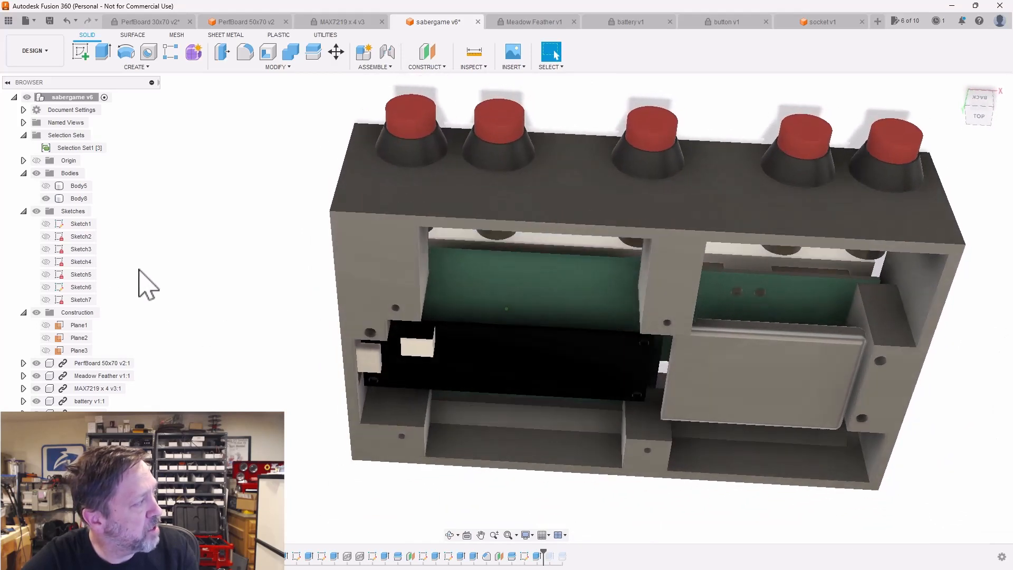
pyautogui.click(45, 187)
pyautogui.click(45, 186)
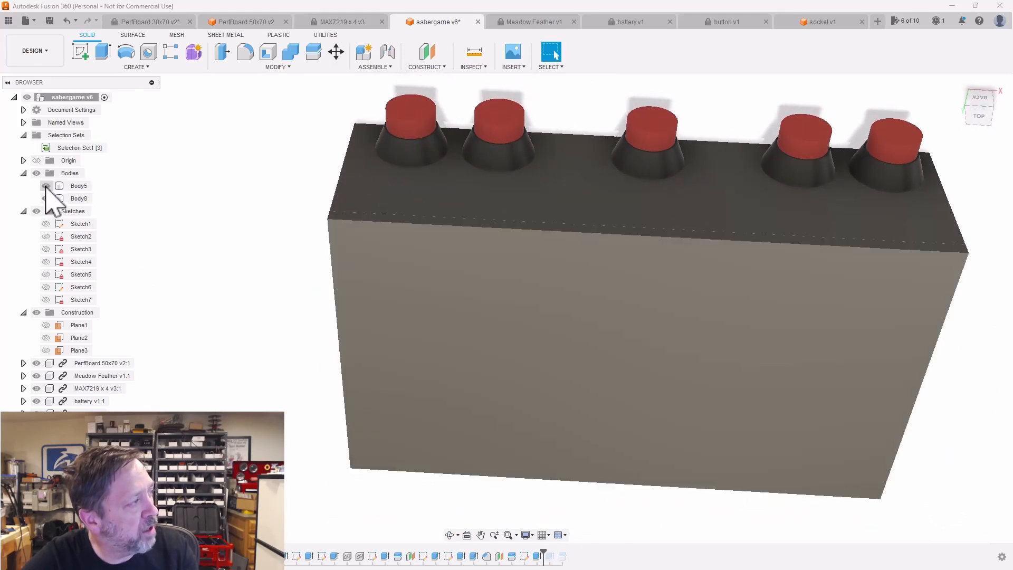
pyautogui.click(45, 187)
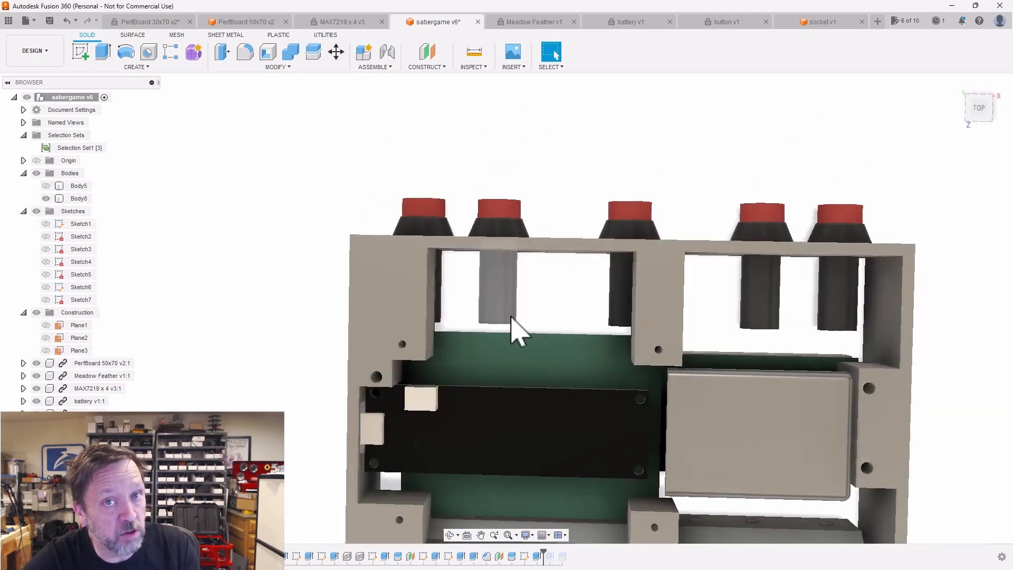
pyautogui.keyDown('shift'); pyautogui.moveTo(510, 317); pyautogui.dragTo(649, 335, button='middle'); pyautogui.keyUp('shift')
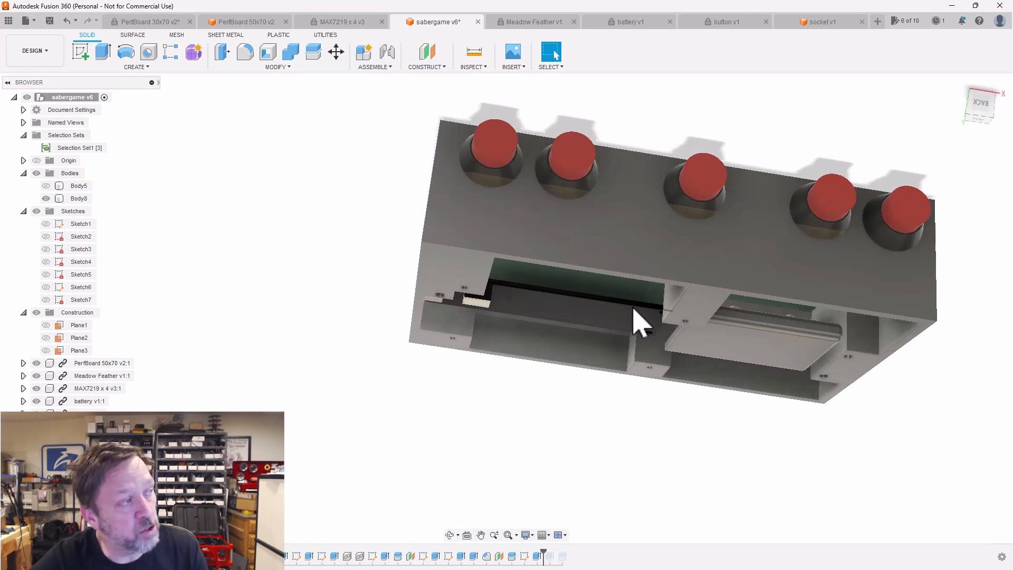
pyautogui.click(520, 247)
pyautogui.click(658, 429)
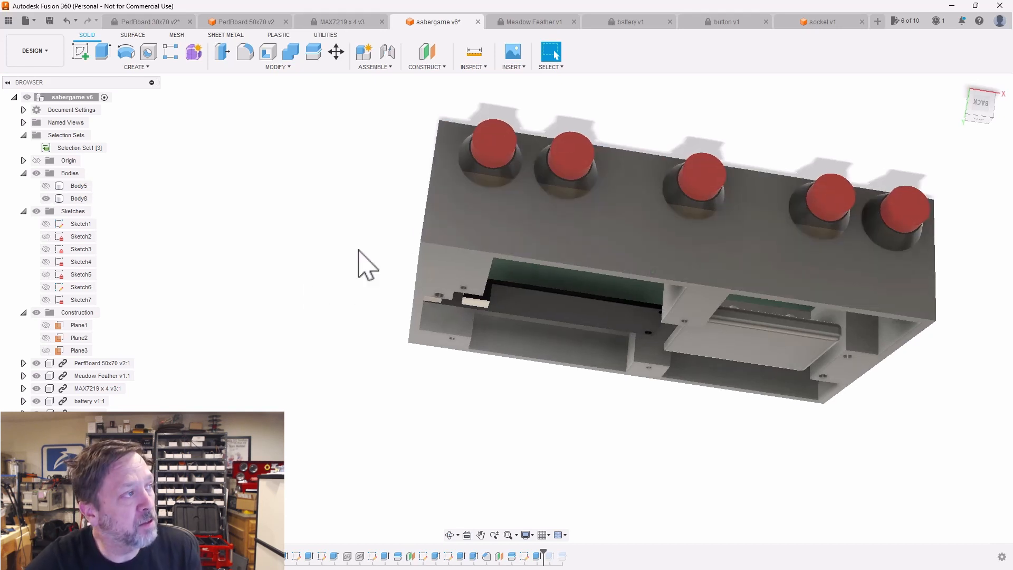
pyautogui.keyDown('shift'); pyautogui.moveTo(357, 264); pyautogui.dragTo(594, 333, button='middle'); pyautogui.keyUp('shift')
pyautogui.click(421, 232)
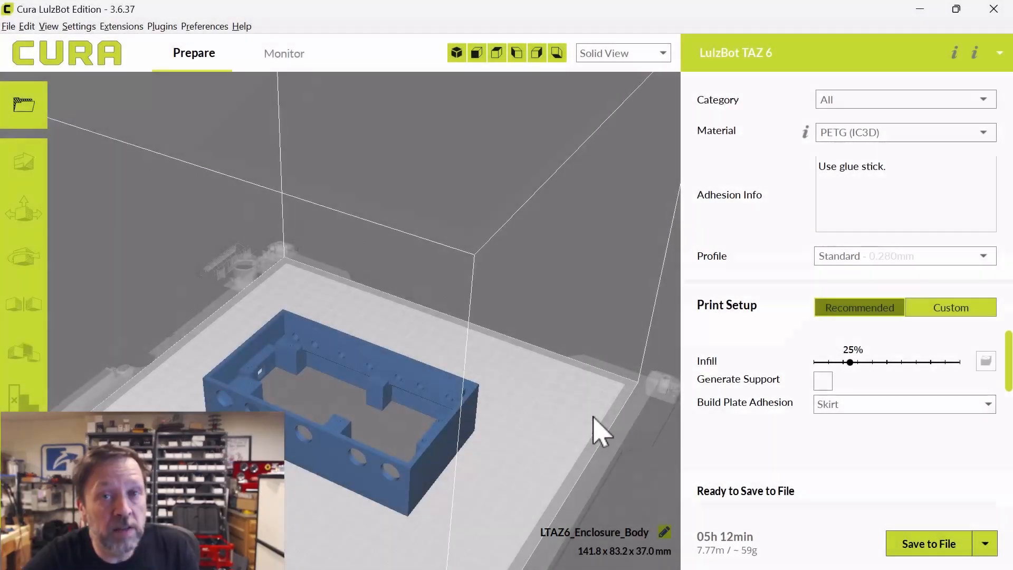
# In Cura LulzBot Edition, enable Generate Support for the enclosure body and examine the wall slots and holes that overhang
pyautogui.moveTo(599, 429); pyautogui.dragTo(425, 474, button='right')
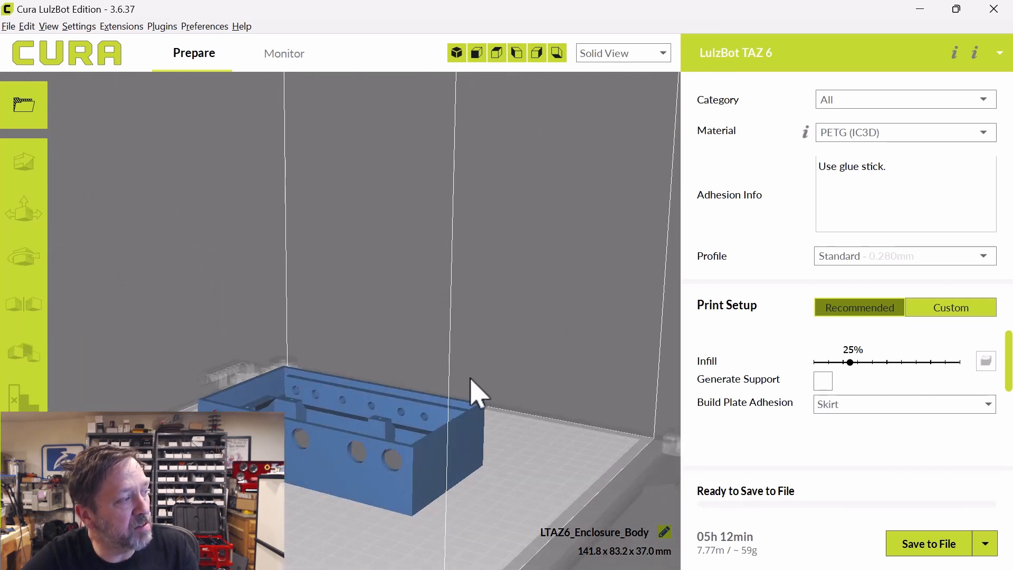
pyautogui.moveTo(475, 389); pyautogui.dragTo(573, 370, button='right')
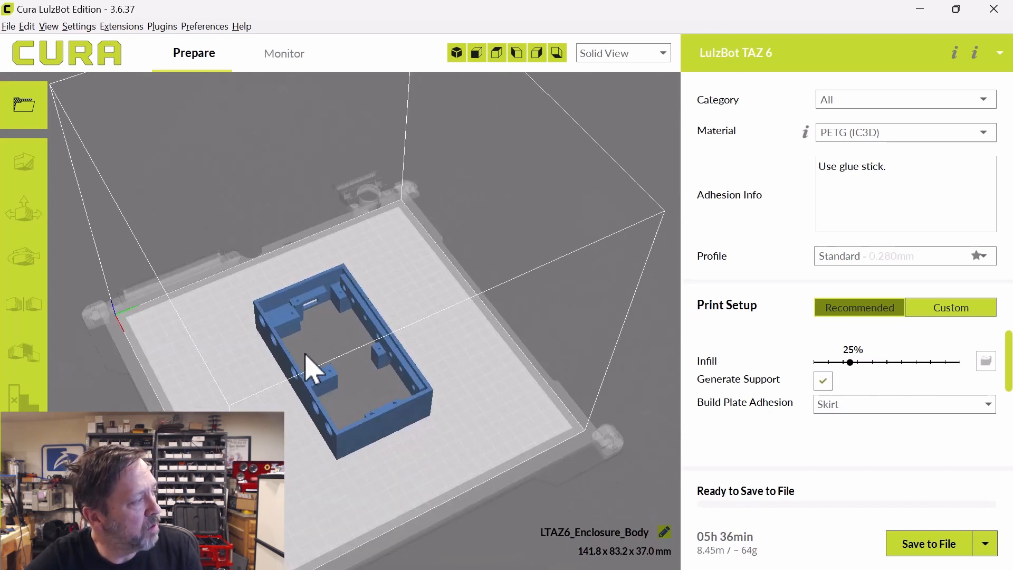
pyautogui.scroll(10, 310, 369)
pyautogui.moveTo(315, 343); pyautogui.dragTo(271, 316, button='right')
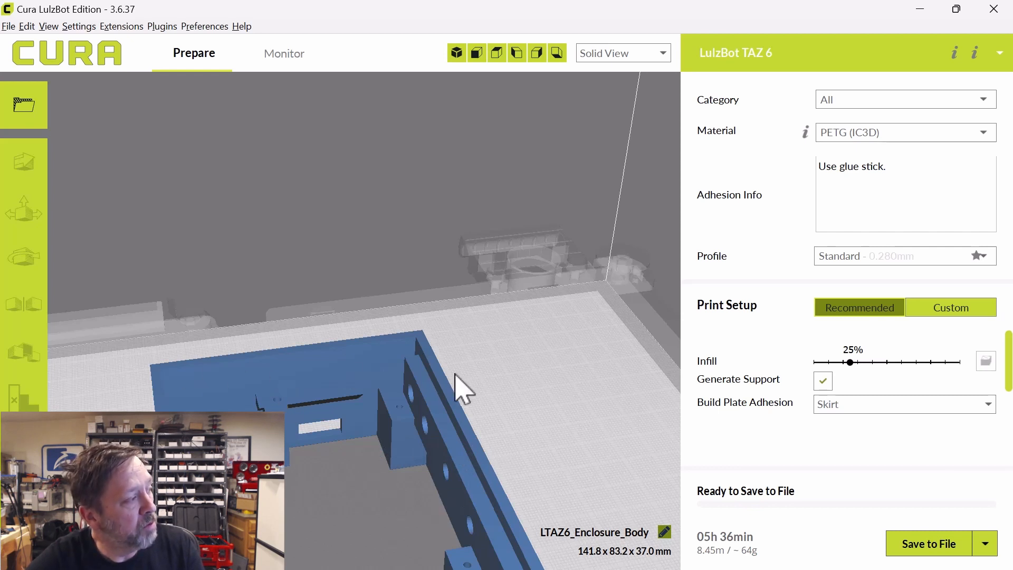
pyautogui.scroll(-5, 464, 388)
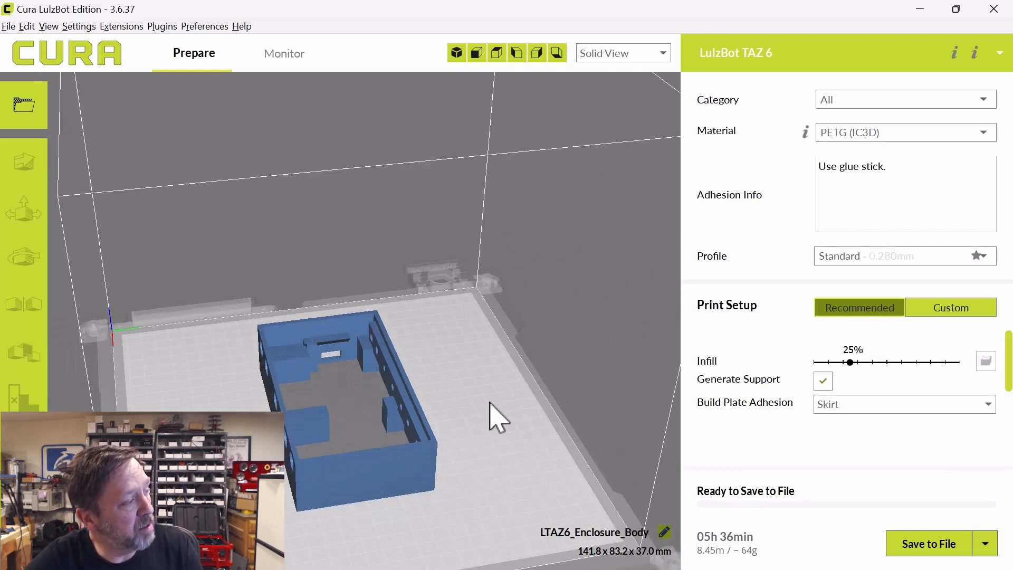